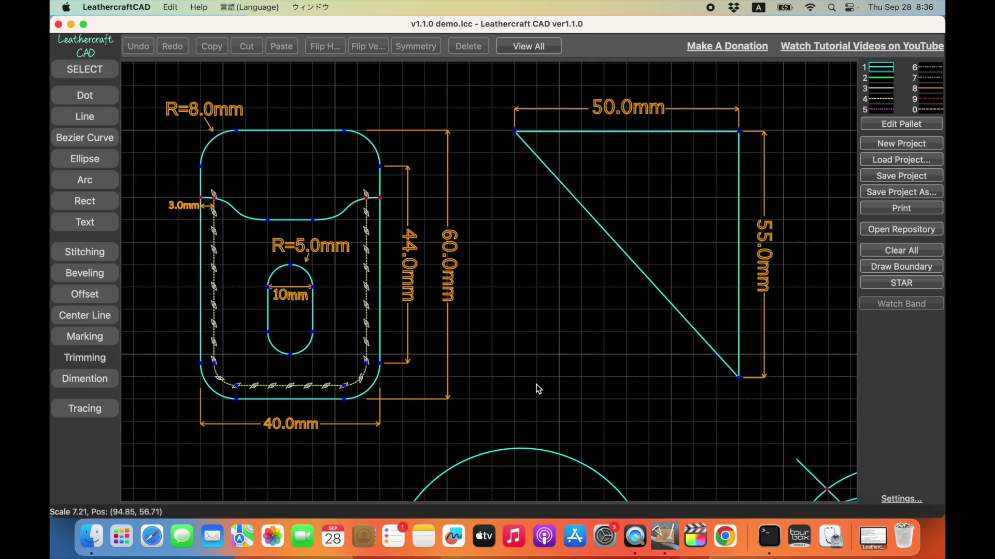
# - Undo the last trim on the trimming example and bring the triangle back into view
pyautogui.moveTo(559, 392); pyautogui.dragTo(513, 178, button='right')
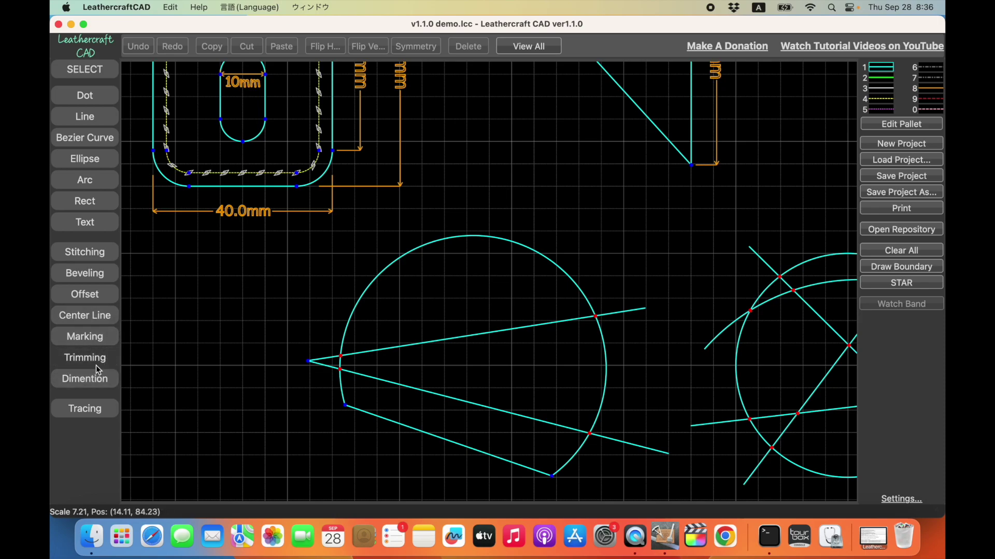
pyautogui.moveTo(651, 380); pyautogui.dragTo(586, 339, button='right')
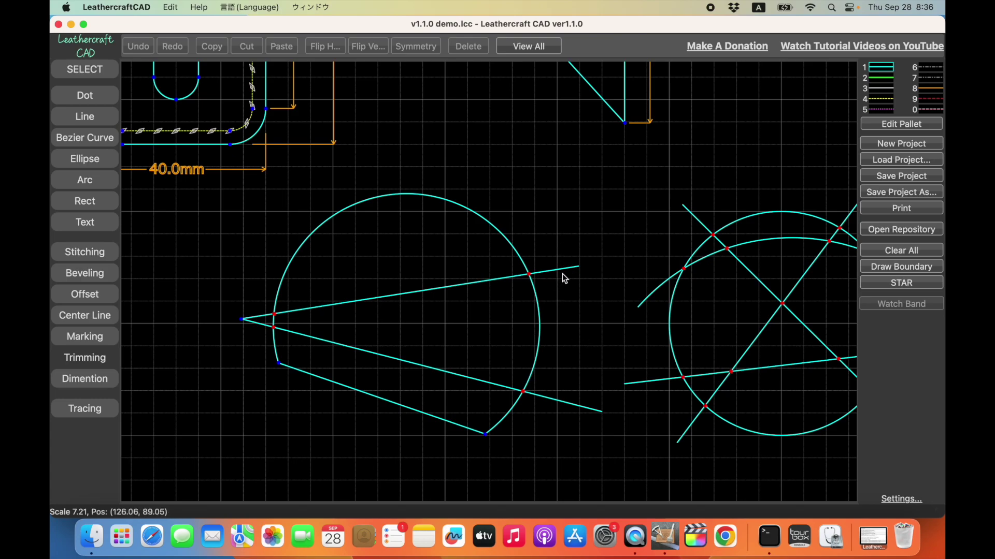
pyautogui.press('super+z')
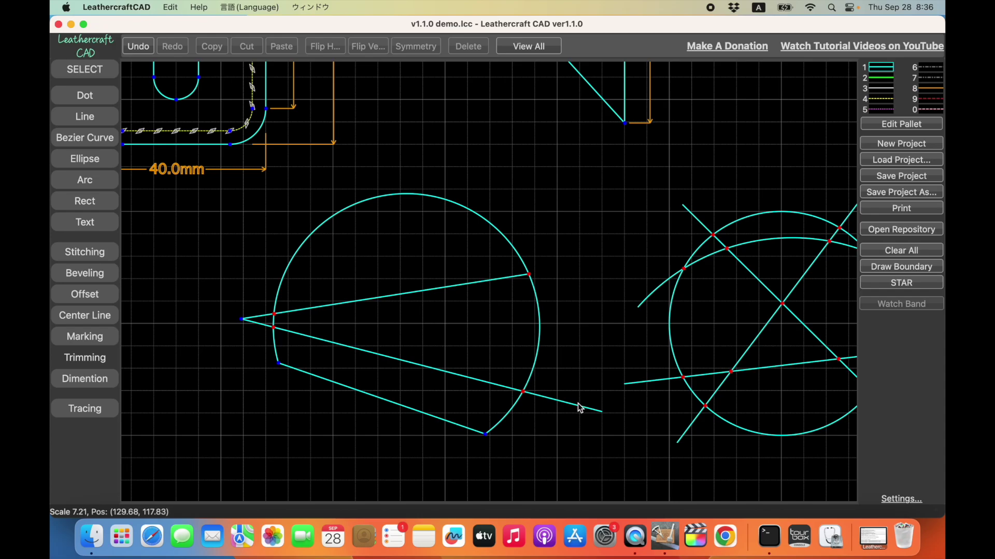
pyautogui.moveTo(577, 407); pyautogui.dragTo(578, 409, button='right')
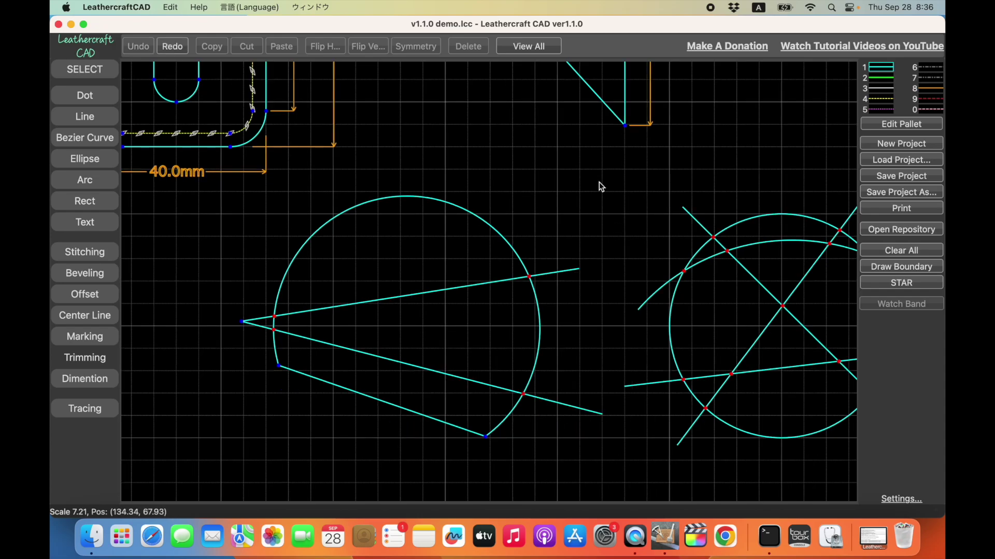
pyautogui.moveTo(599, 182); pyautogui.dragTo(329, 456, button='right')
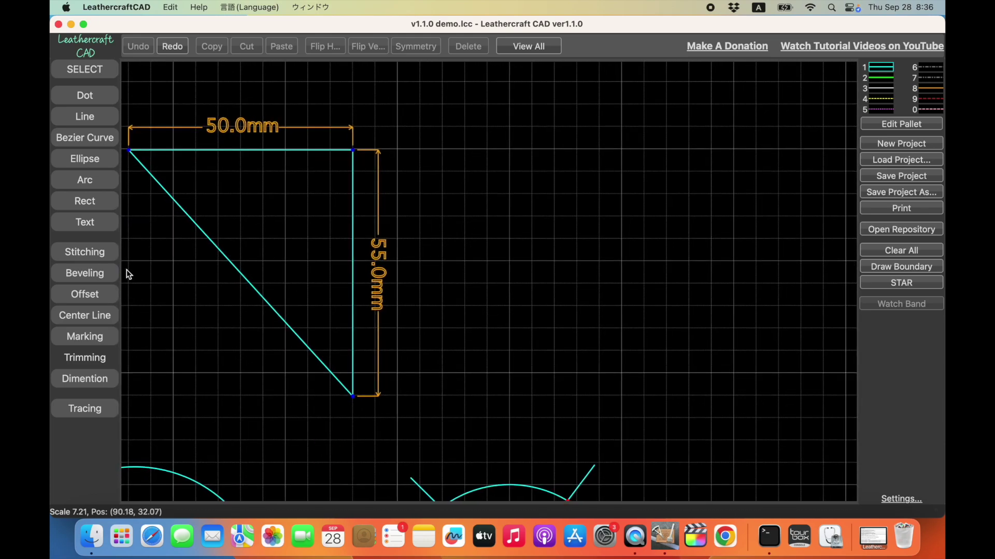
# - Switch the Arc tool to 3 Points mode, then cancel the unfinished arc
pyautogui.click(104, 186)
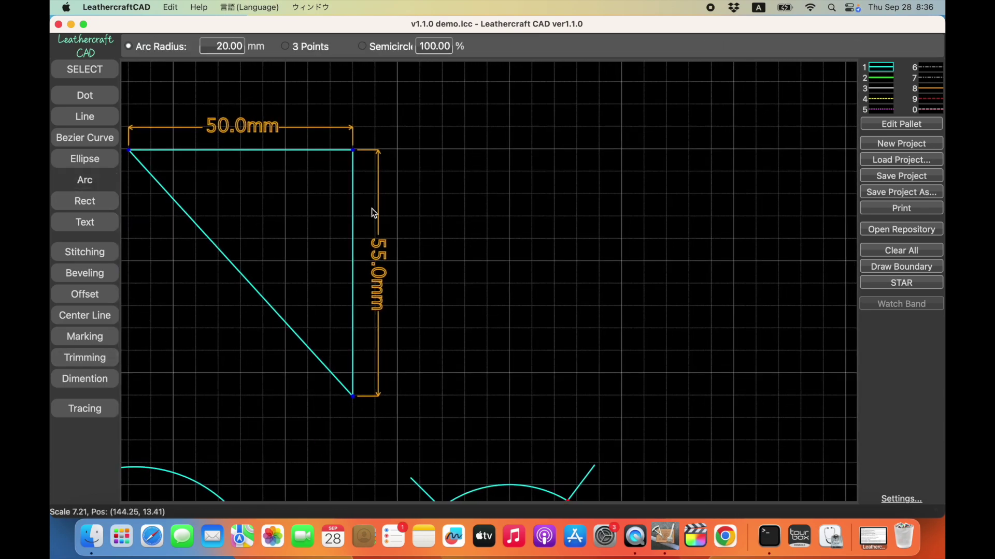
pyautogui.click(510, 262)
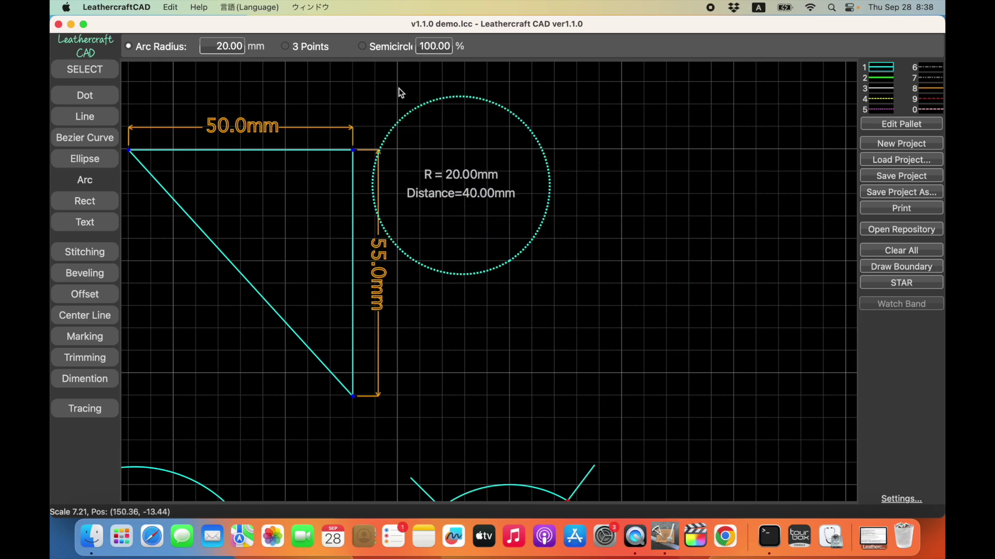
pyautogui.click(309, 48)
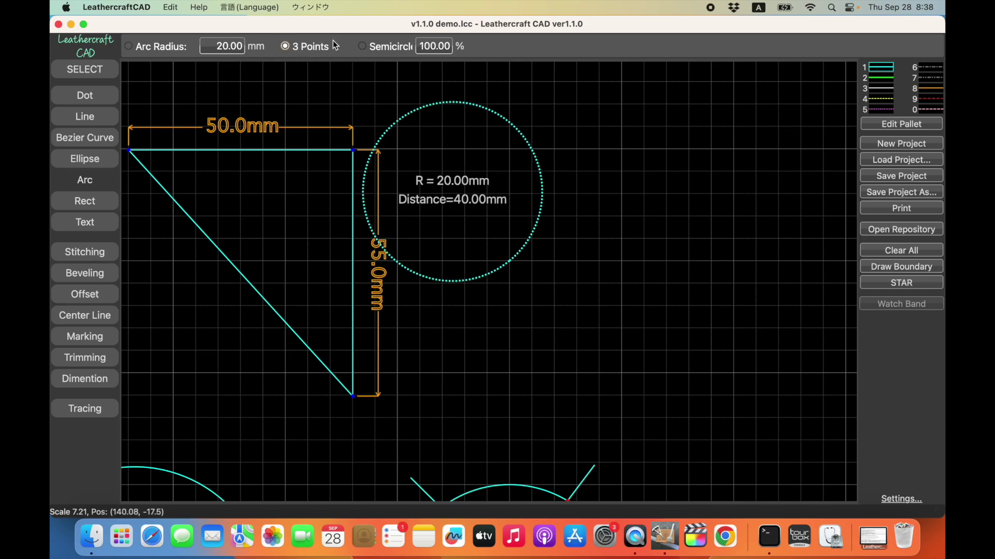
pyautogui.click(508, 262)
pyautogui.click(589, 142)
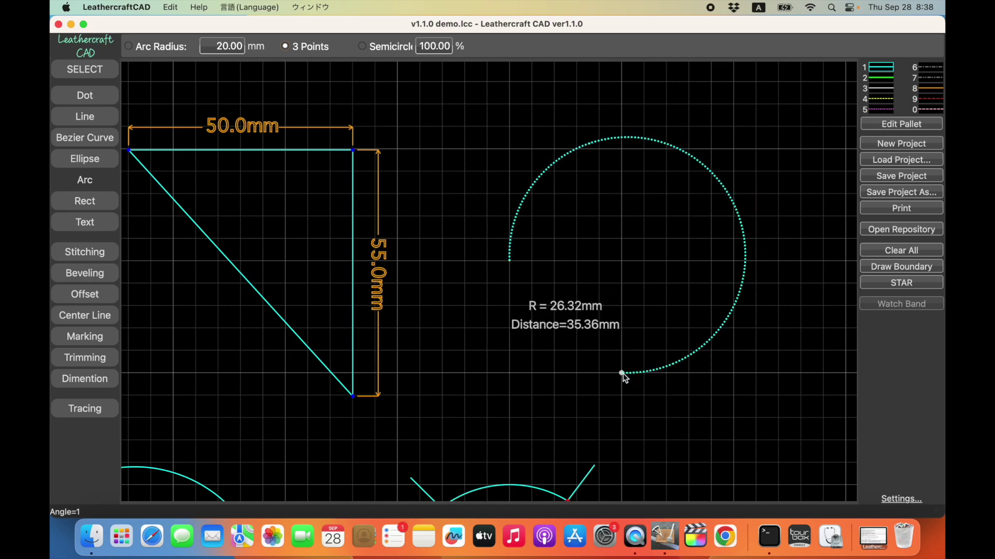
pyautogui.press('Escape')
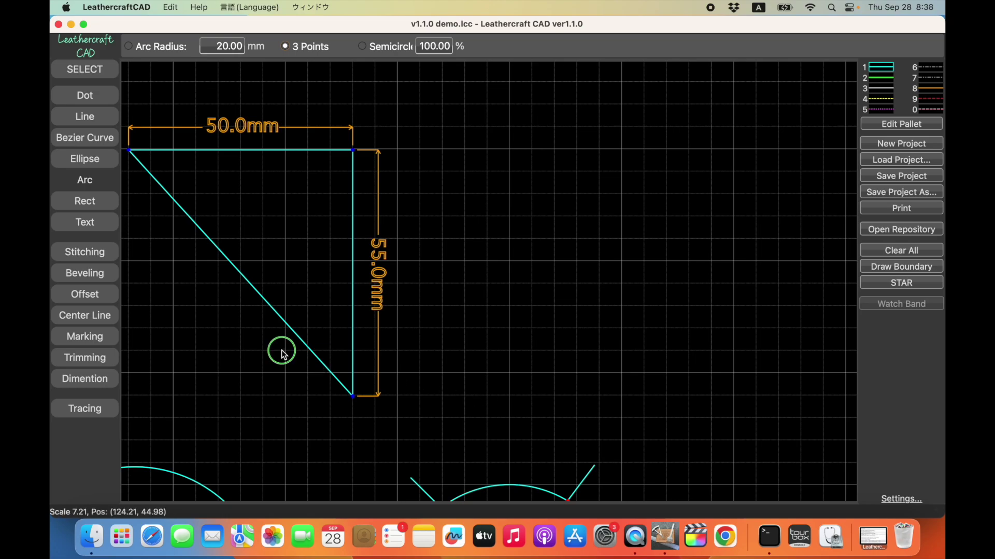
pyautogui.moveTo(280, 349); pyautogui.dragTo(692, 350)
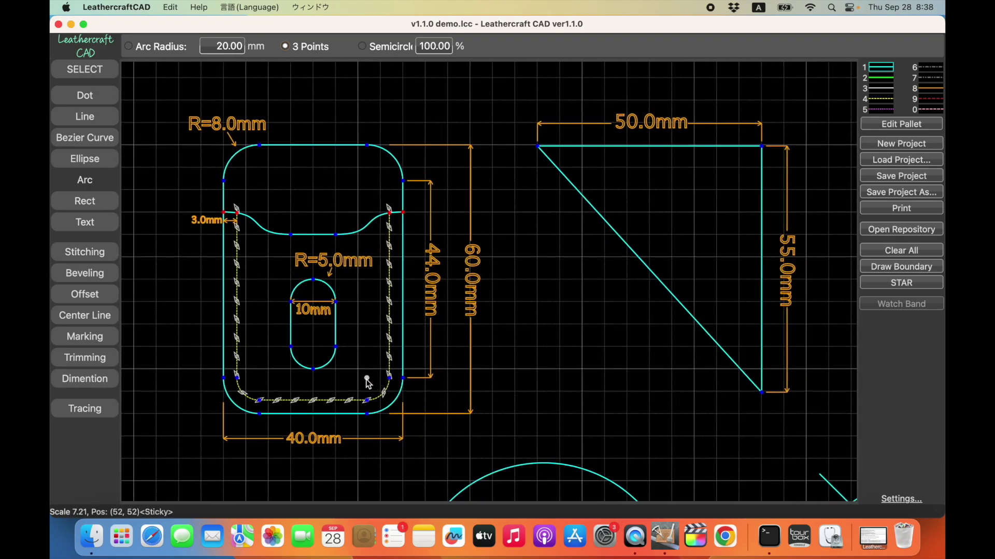
# - Start dimensioning with Single Line left off and Line Type #8 kept
pyautogui.click(101, 383)
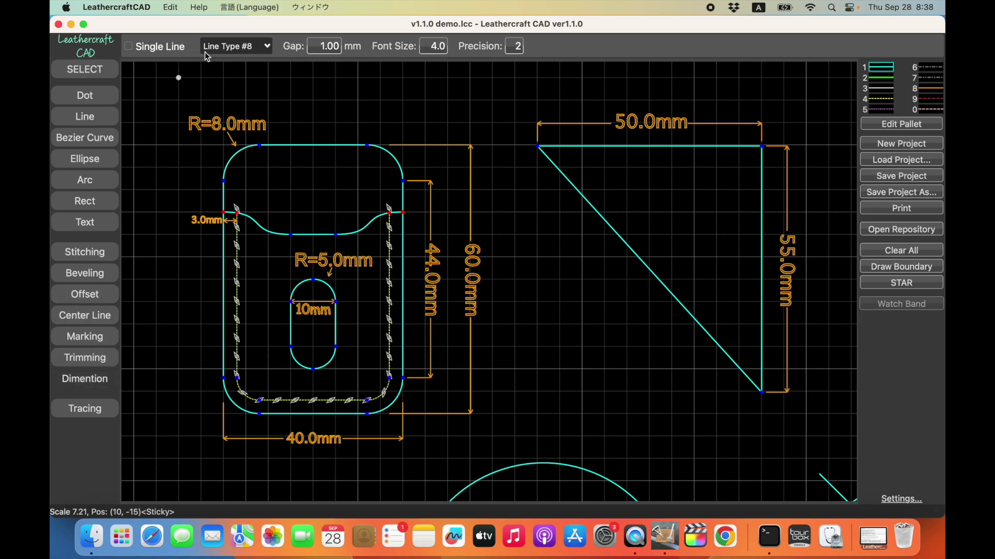
pyautogui.click(156, 48)
pyautogui.click(156, 47)
pyautogui.click(254, 50)
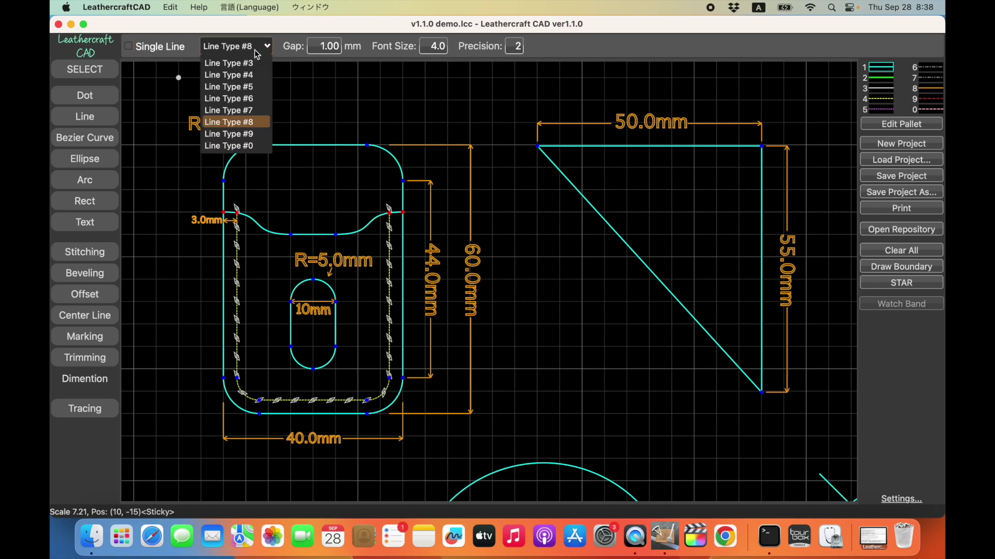
pyautogui.click(253, 49)
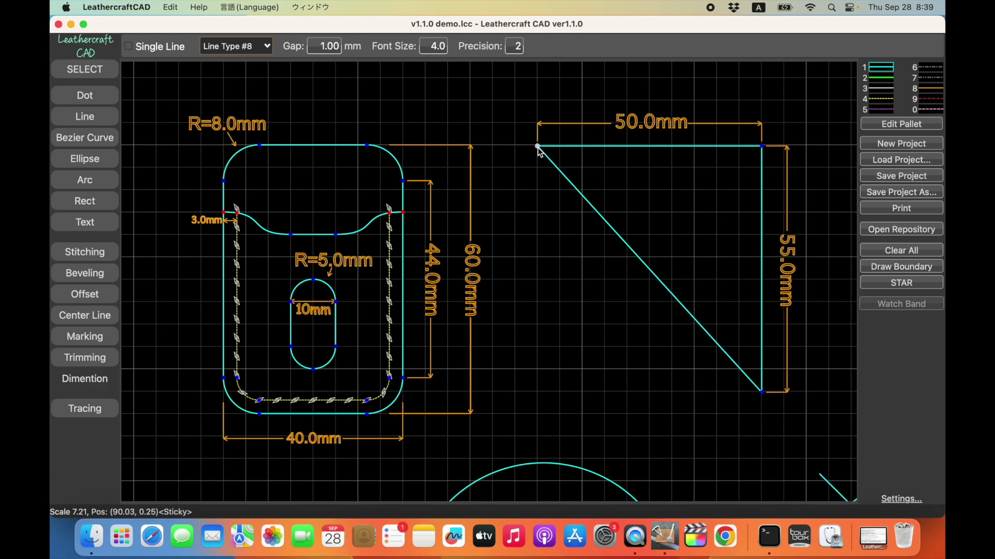
# - Measure the triangle's diagonal from its top-left to bottom-right corner, reading 74.33mm
pyautogui.moveTo(538, 148); pyautogui.dragTo(762, 393)
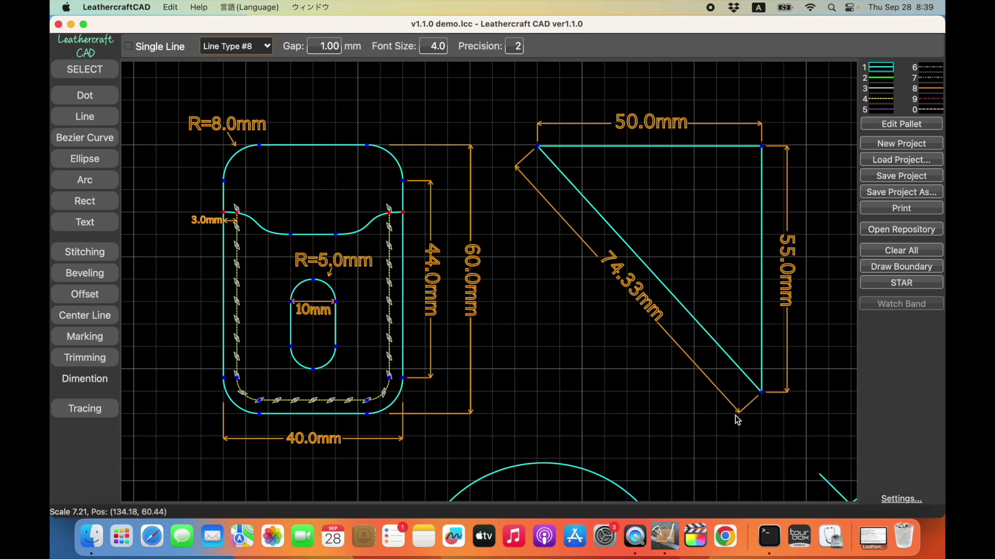
pyautogui.rightClick(653, 360)
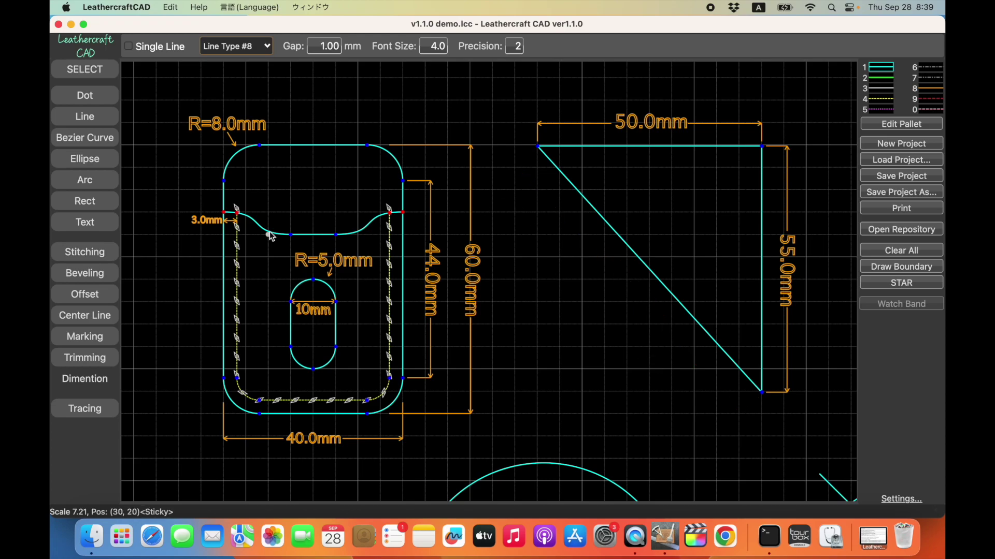
pyautogui.click(538, 147)
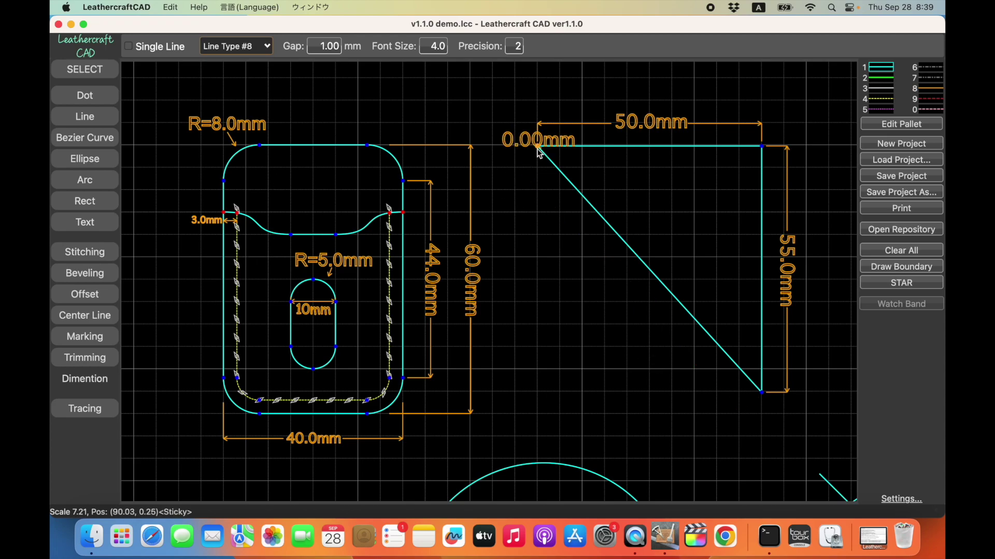
pyautogui.click(763, 394)
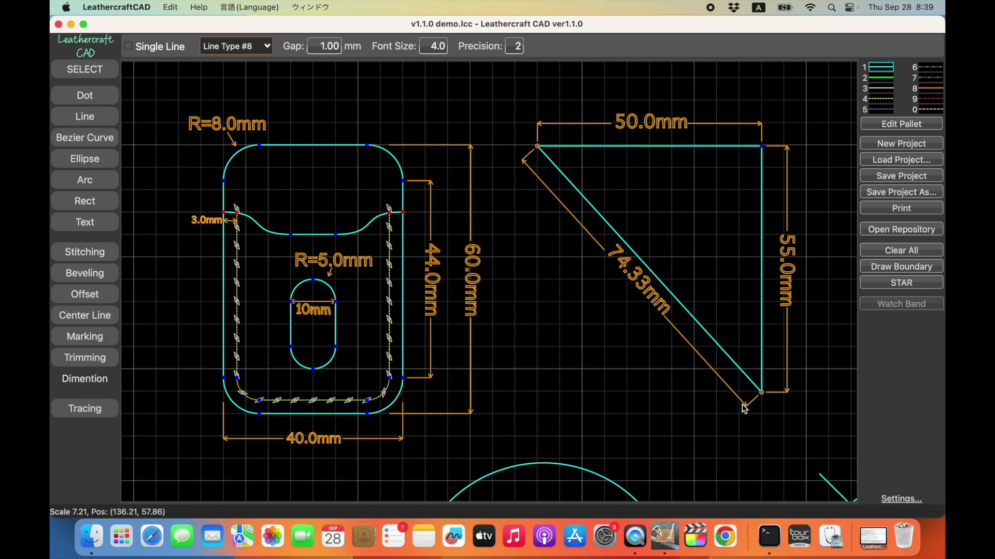
# - Set gap 2.00 mm, font size 4.5 and precision 0, placing the 74mm diagonal dimension
pyautogui.click(647, 224)
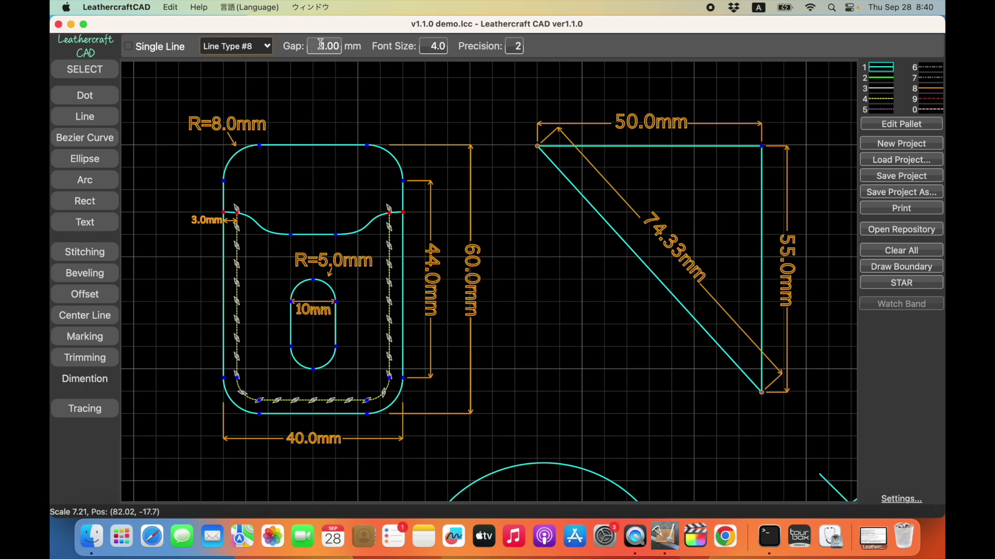
pyautogui.write('8')
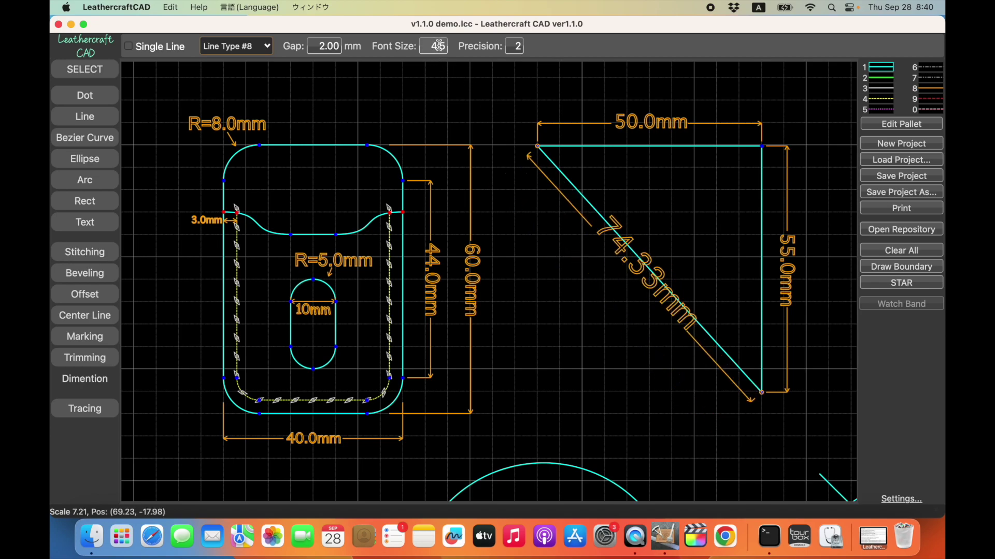
pyautogui.press('Tab')
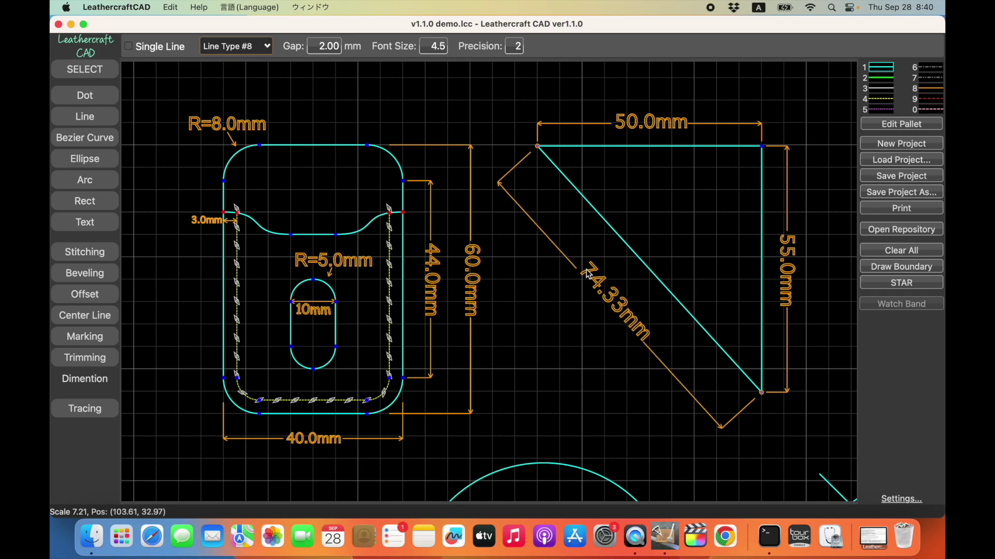
pyautogui.click(520, 46)
pyautogui.press('BackSpace')
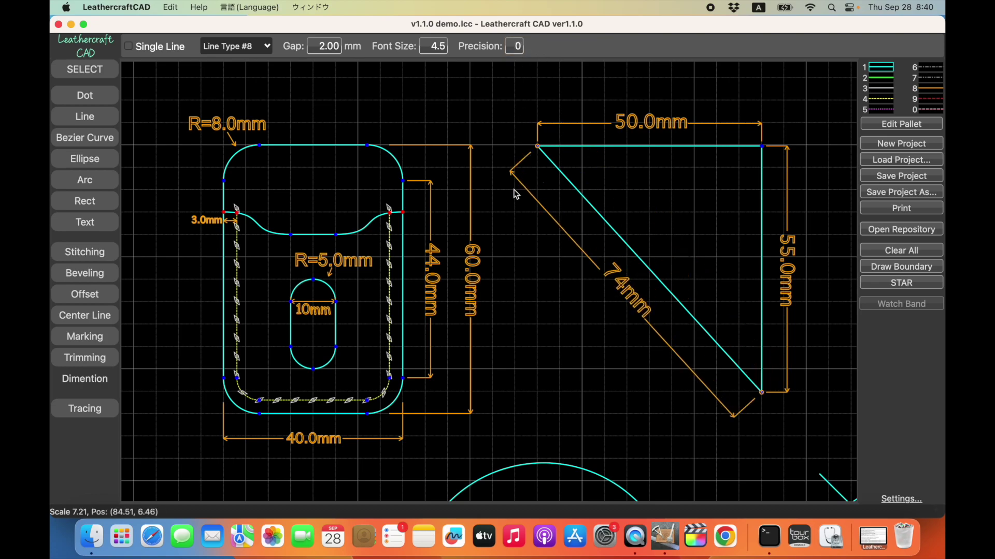
pyautogui.click(612, 286)
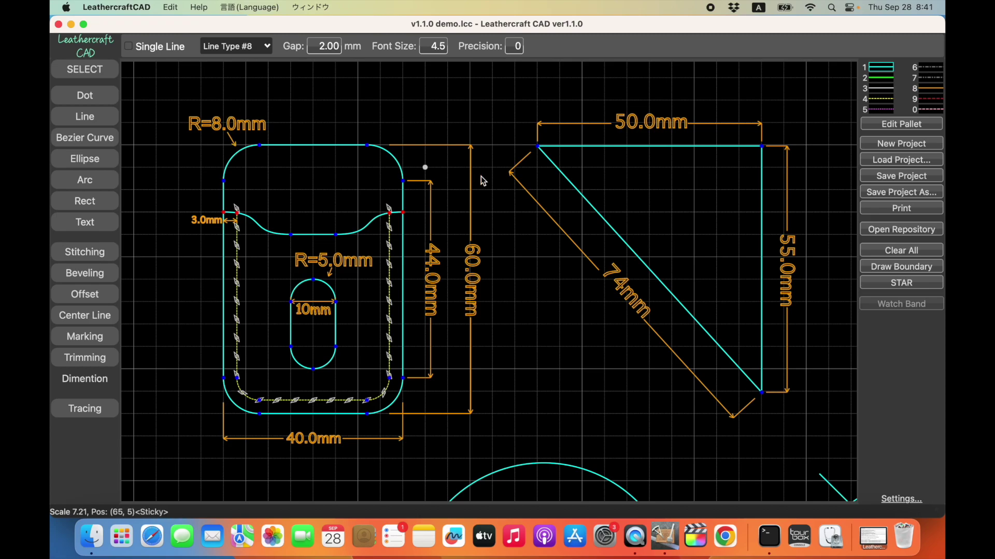
# - Place R=8mm above the top-right corner arc and R=5mm below the slot's lower arc
pyautogui.click(396, 163)
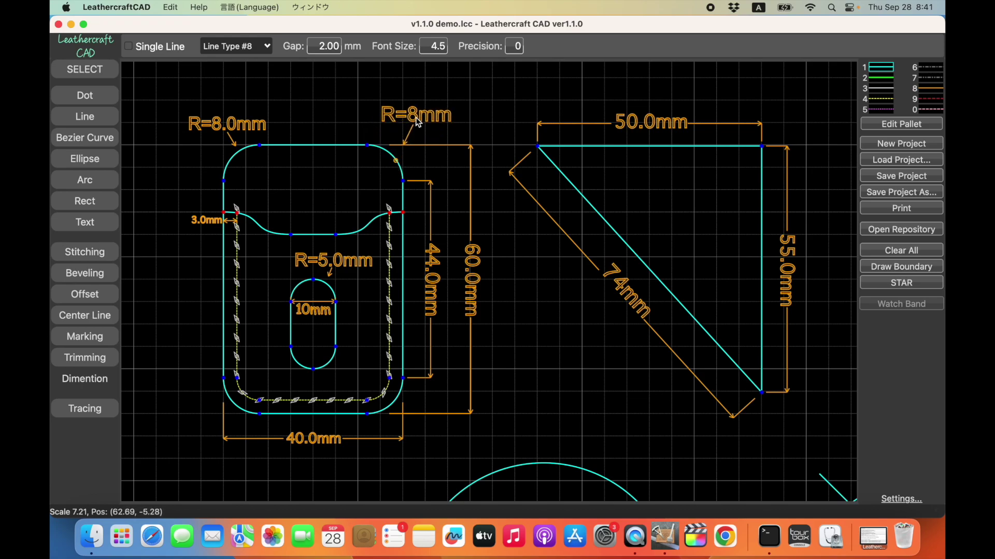
pyautogui.scroll(-1, 332, 47)
pyautogui.scroll(-1, 332, 46)
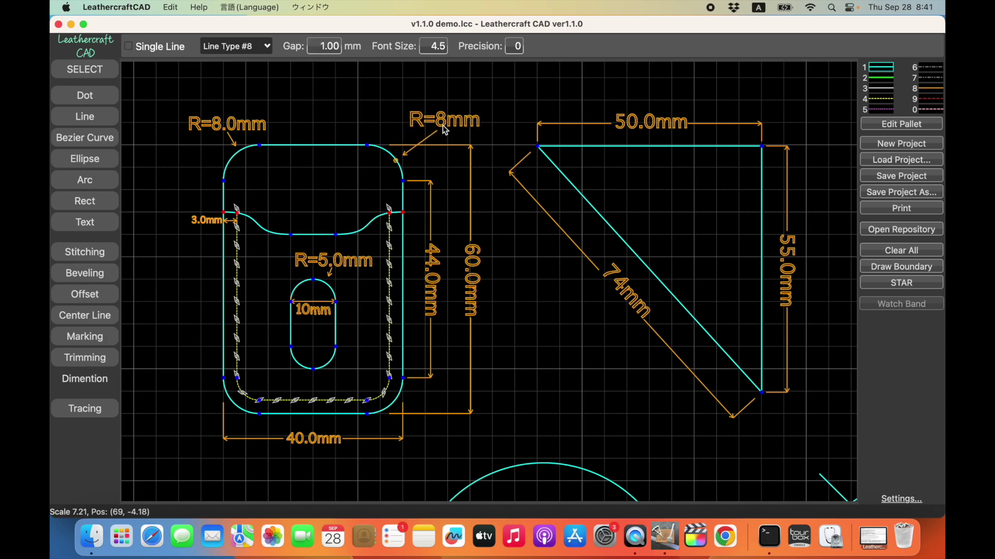
pyautogui.click(424, 117)
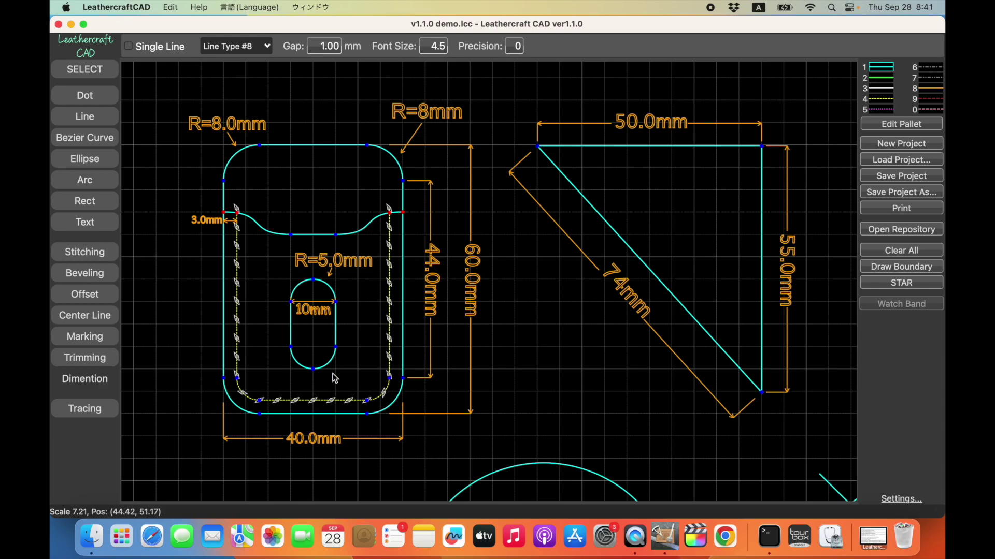
pyautogui.click(335, 361)
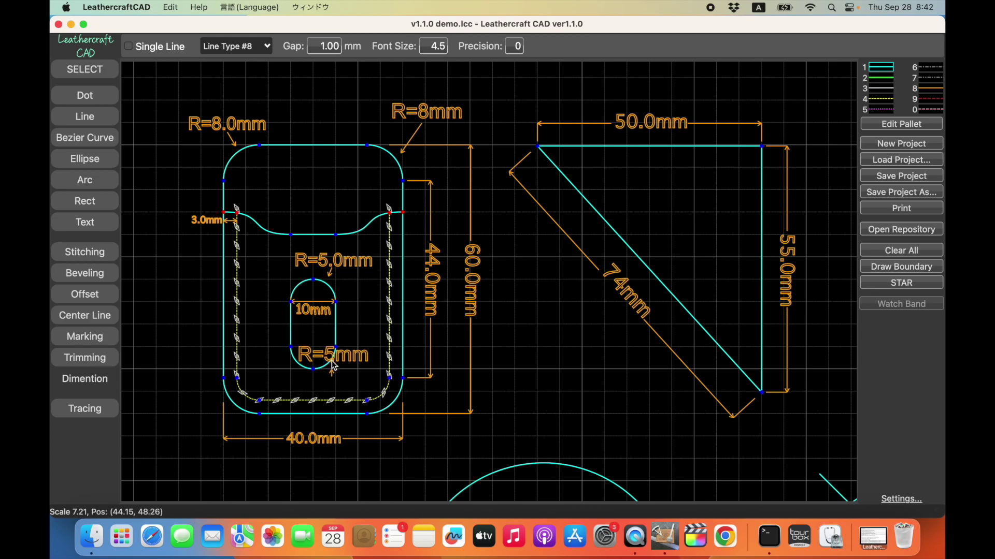
pyautogui.click(343, 393)
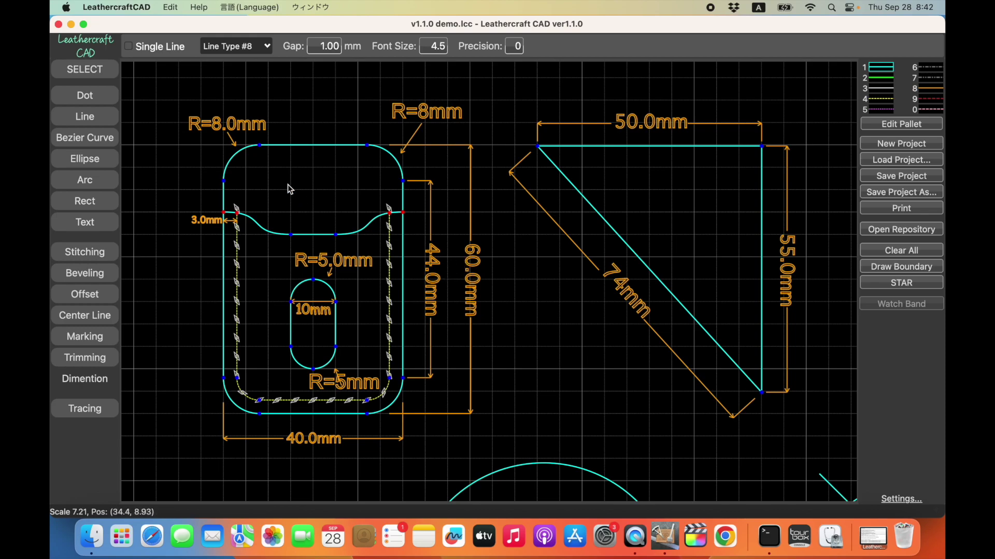
# - Dimension the top edge between the rounded corners as 24mm, with the gap set to 3
pyautogui.click(261, 150)
pyautogui.click(367, 145)
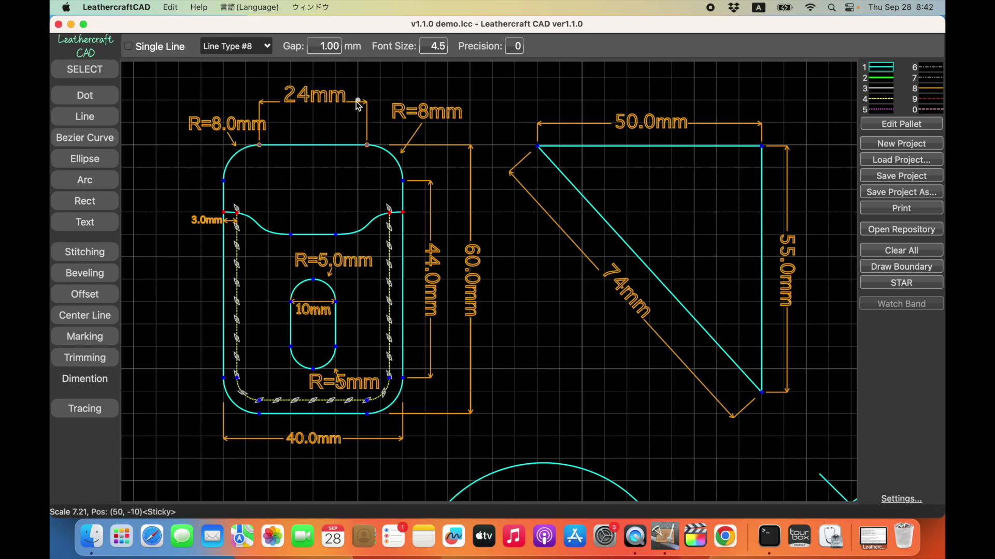
pyautogui.doubleClick(336, 51)
pyautogui.write('3')
pyautogui.click(337, 101)
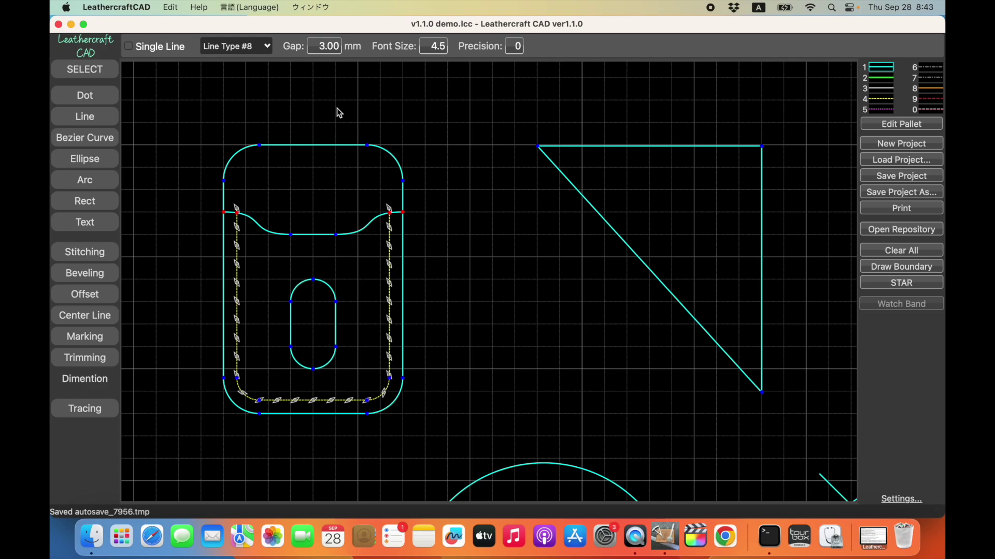
# - Turn the dimension labels back on for all shapes with the D key
pyautogui.press('d')
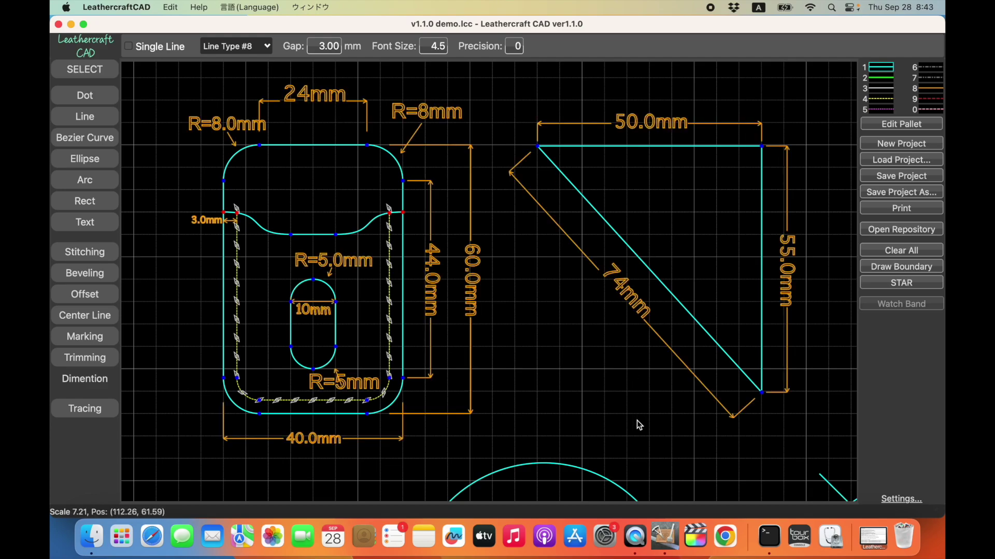
pyautogui.hscroll(2, 426, 410)
# - Trim both line overhangs and the right arc between the lines on the left circle
pyautogui.scroll(-10, 526, 328)
pyautogui.hscroll(5, 526, 328)
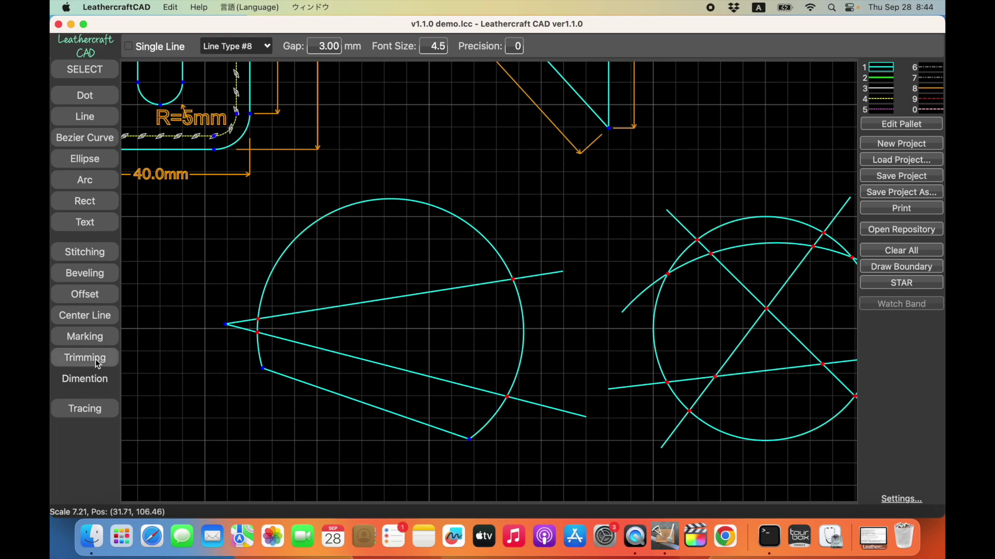
pyautogui.click(85, 358)
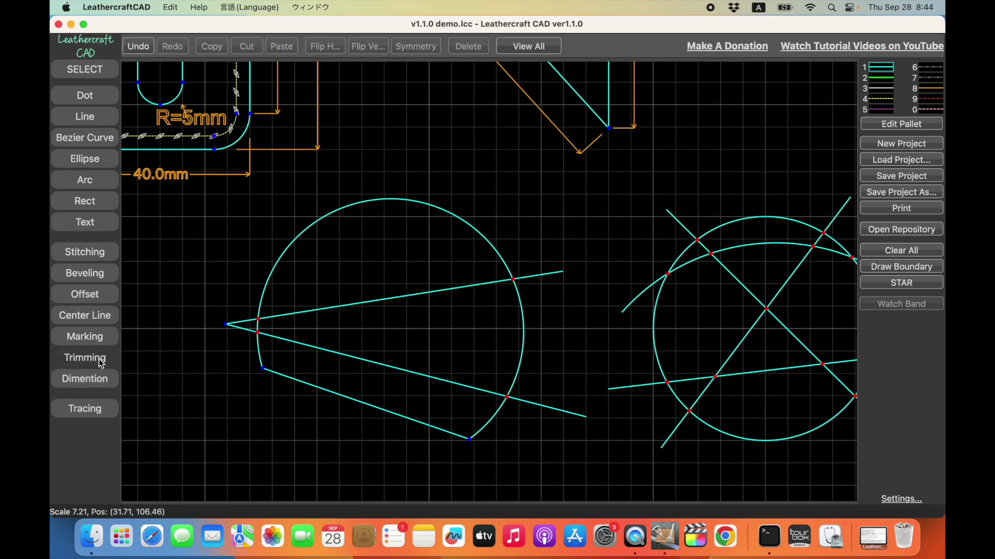
pyautogui.click(551, 276)
pyautogui.click(555, 408)
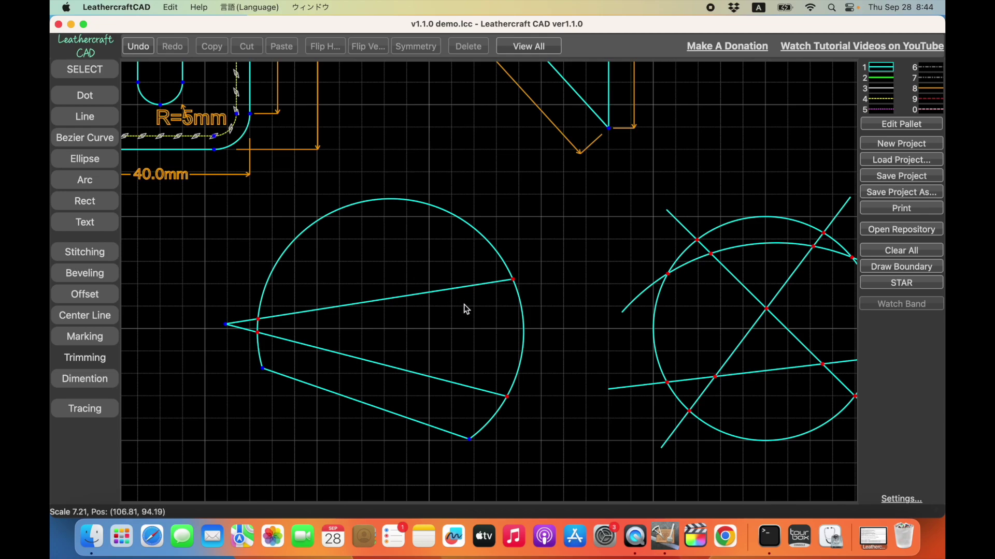
pyautogui.click(523, 342)
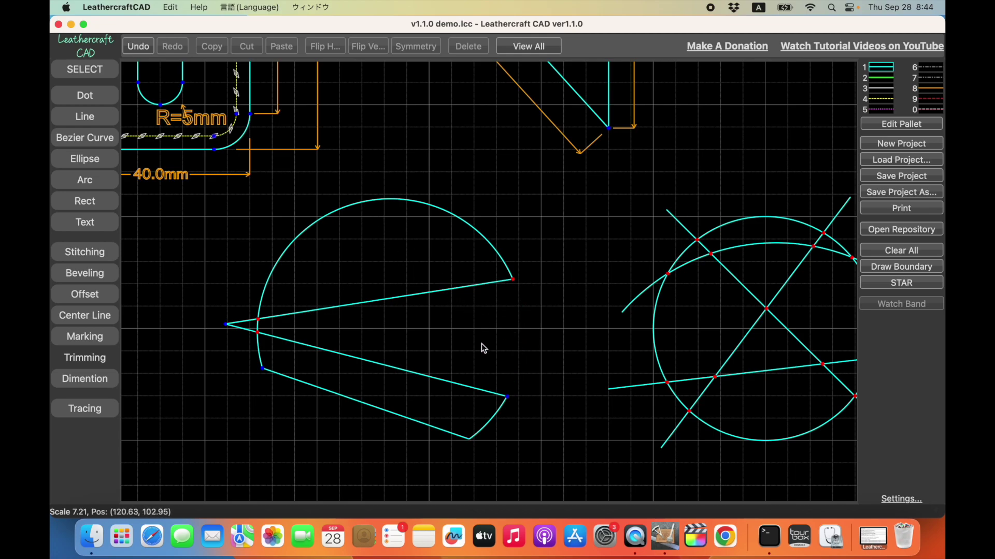
pyautogui.hscroll(5, 451, 403)
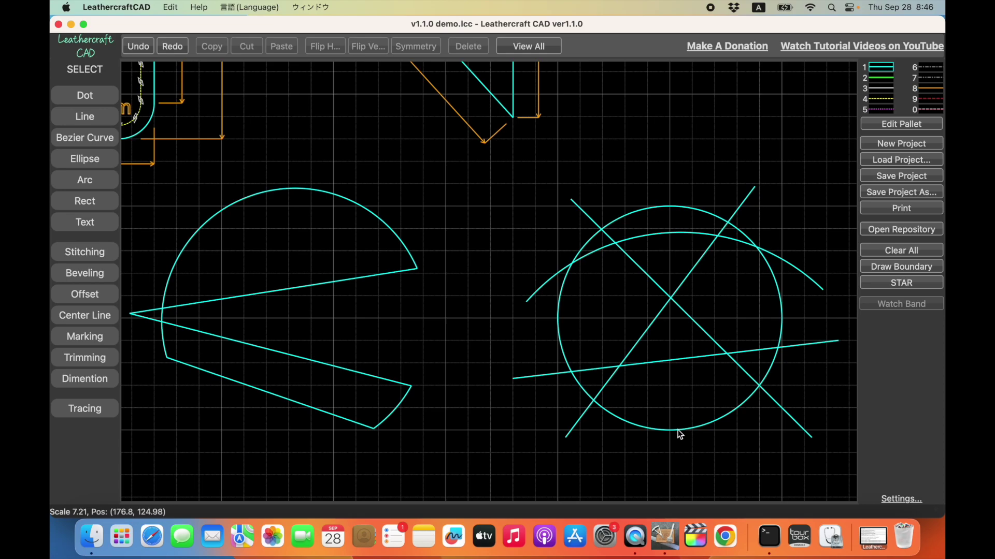
# - Trim the second circle's top and bottom arcs plus the diagonal and horizontal line ends
pyautogui.moveTo(695, 451); pyautogui.dragTo(514, 397)
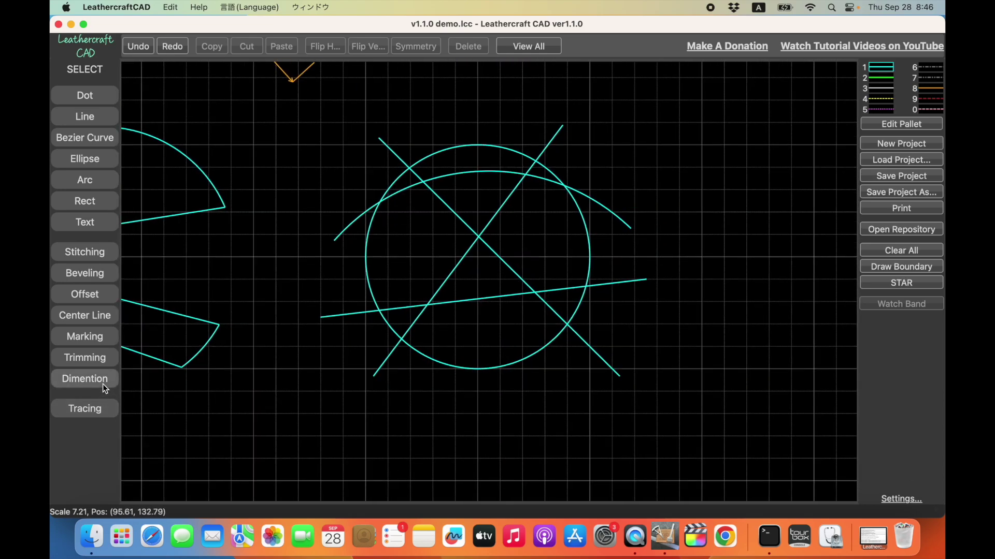
pyautogui.click(101, 363)
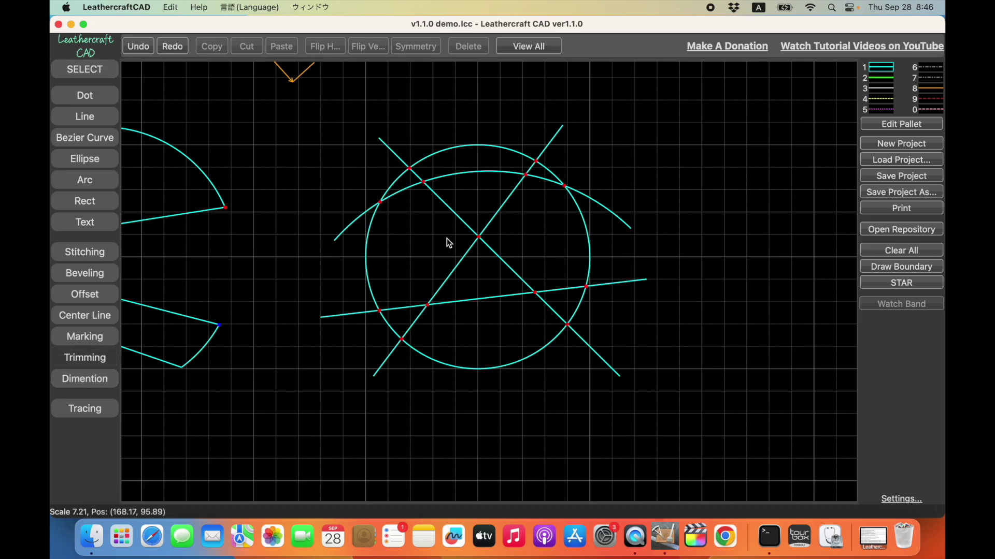
pyautogui.click(492, 148)
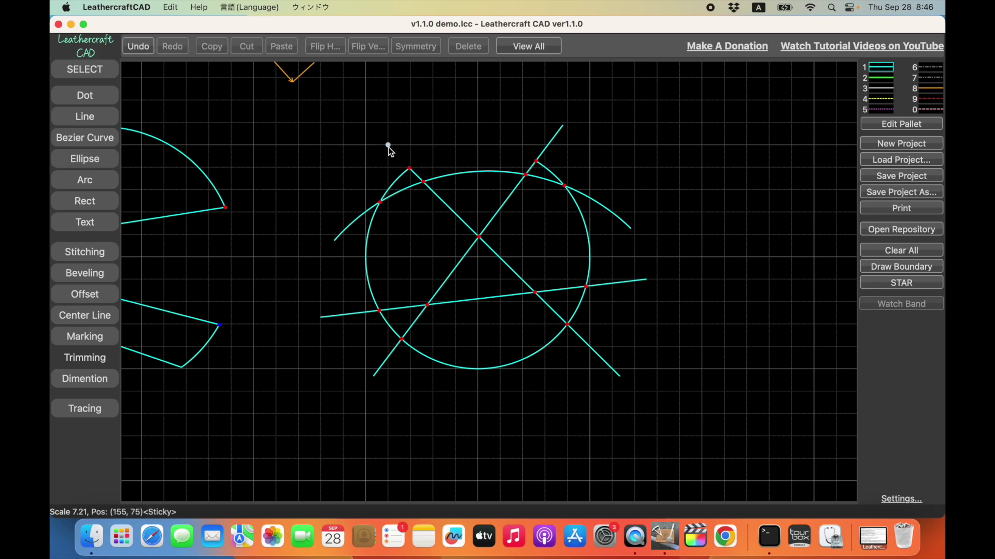
pyautogui.click(557, 134)
pyautogui.click(617, 282)
pyautogui.click(503, 367)
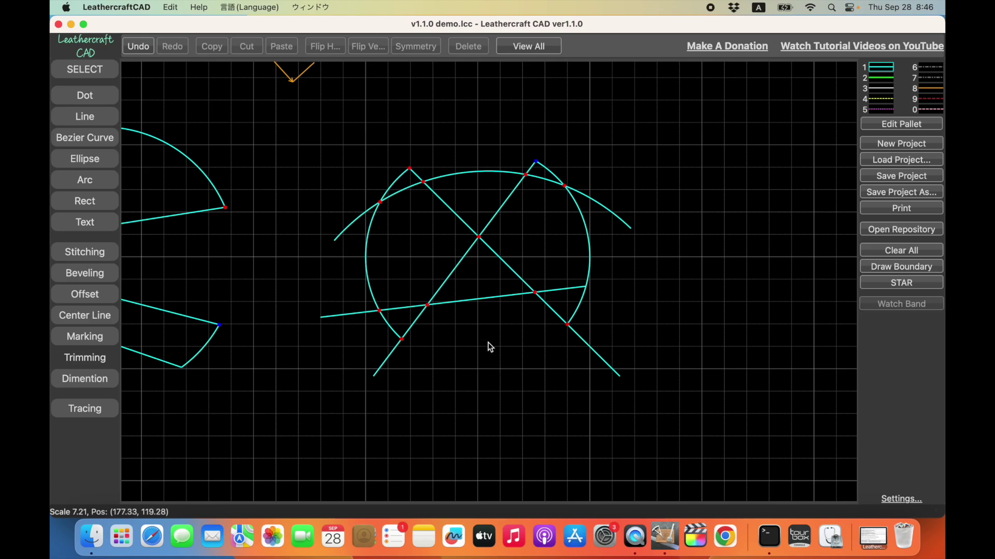
# - Pan to the empty space above the circles and switch to the Arc tool
pyautogui.moveTo(488, 343); pyautogui.dragTo(447, 424)
pyautogui.moveTo(583, 177); pyautogui.dragTo(505, 309)
pyautogui.click(108, 182)
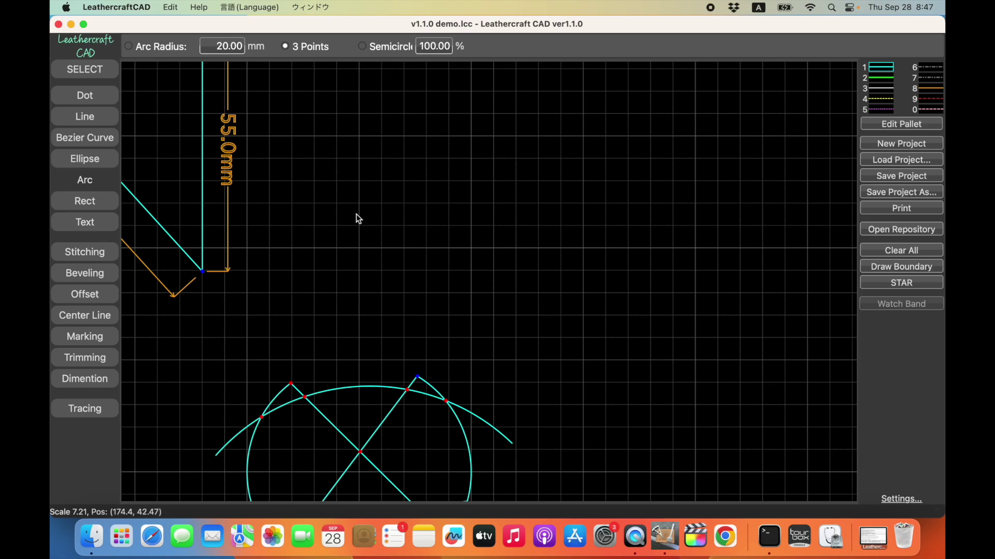
# - Draw a three-point arc of about 26.24 mm radius above the circles, then return to Select
pyautogui.click(359, 248)
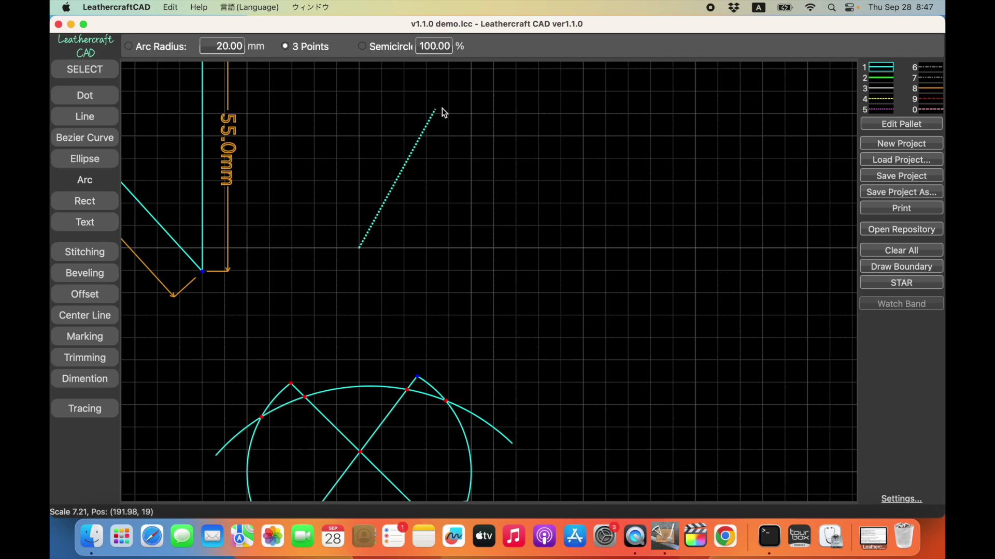
pyautogui.click(500, 108)
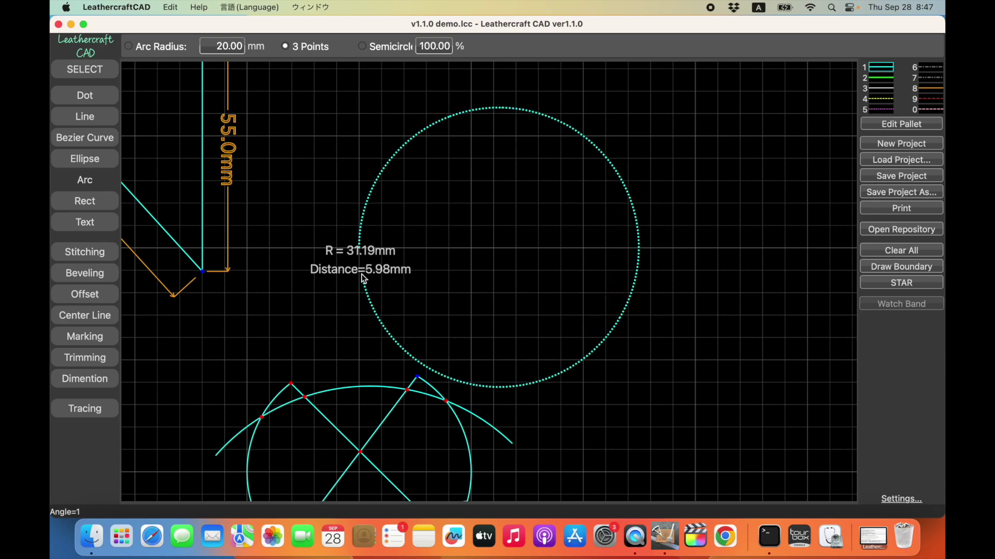
pyautogui.click(493, 337)
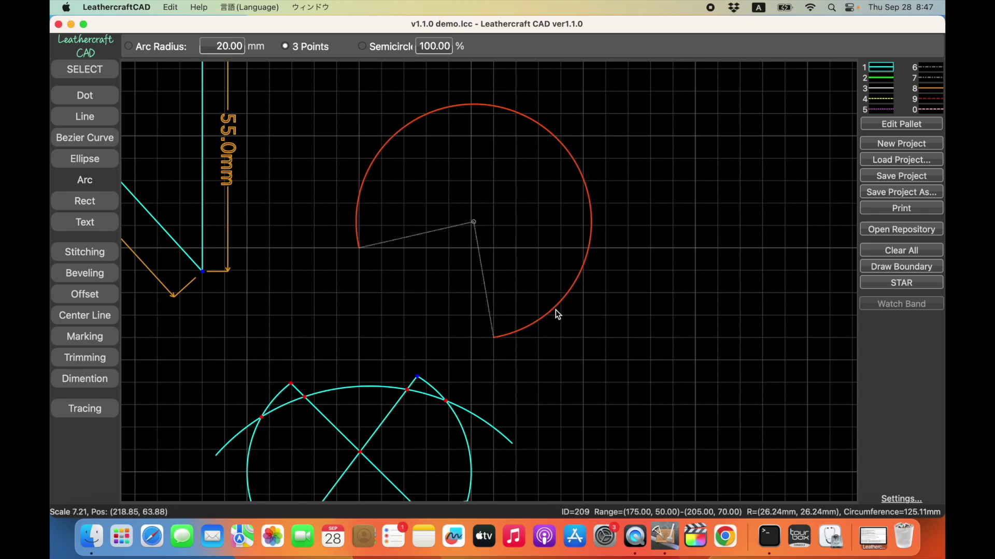
pyautogui.click(96, 68)
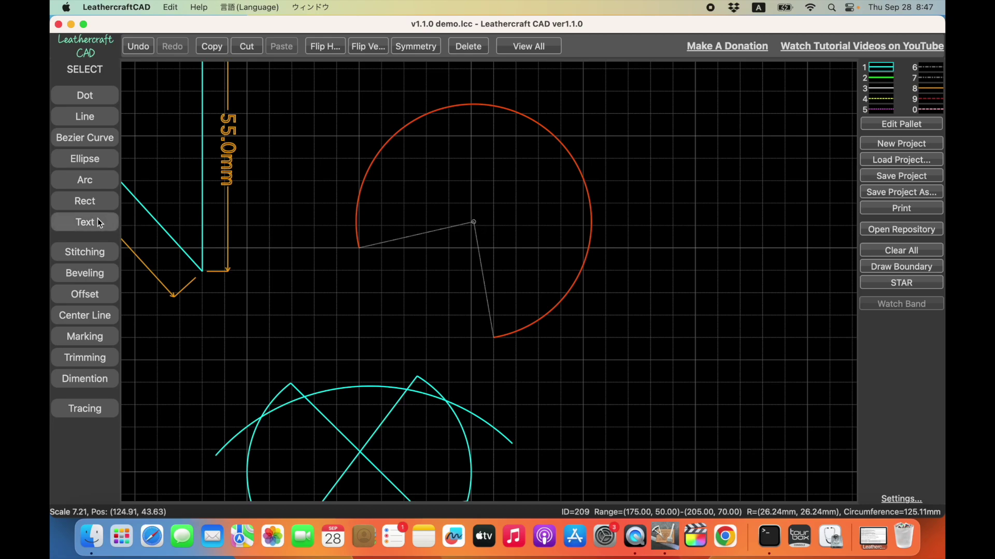
# - Draw two 26.24 mm radius lines from the arc centre to its ends, plus a slanted top line
pyautogui.click(106, 112)
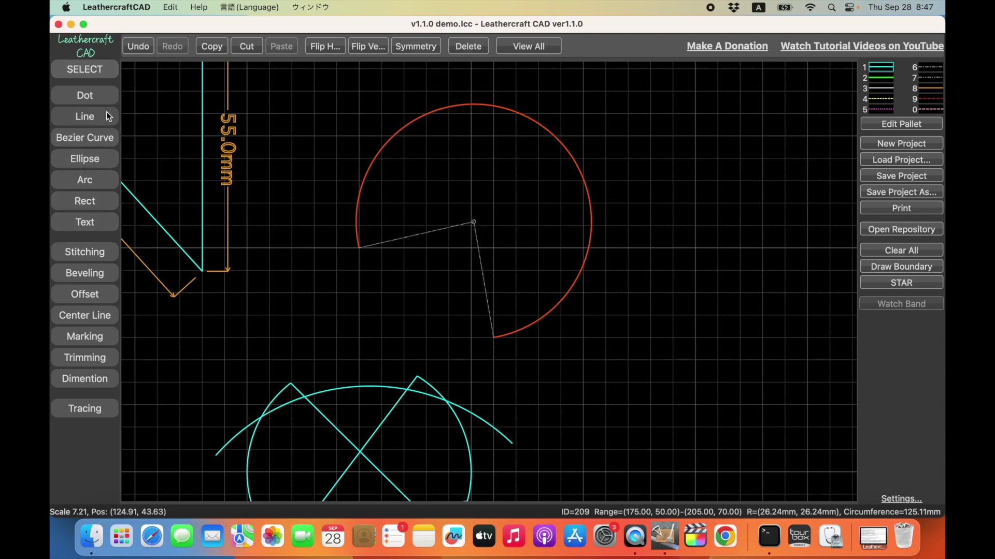
pyautogui.click(474, 223)
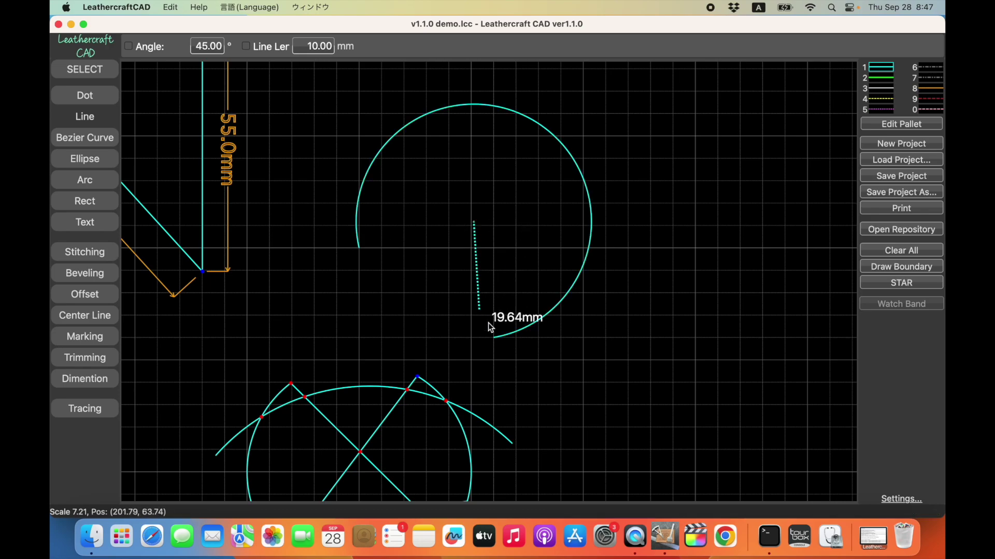
pyautogui.click(492, 336)
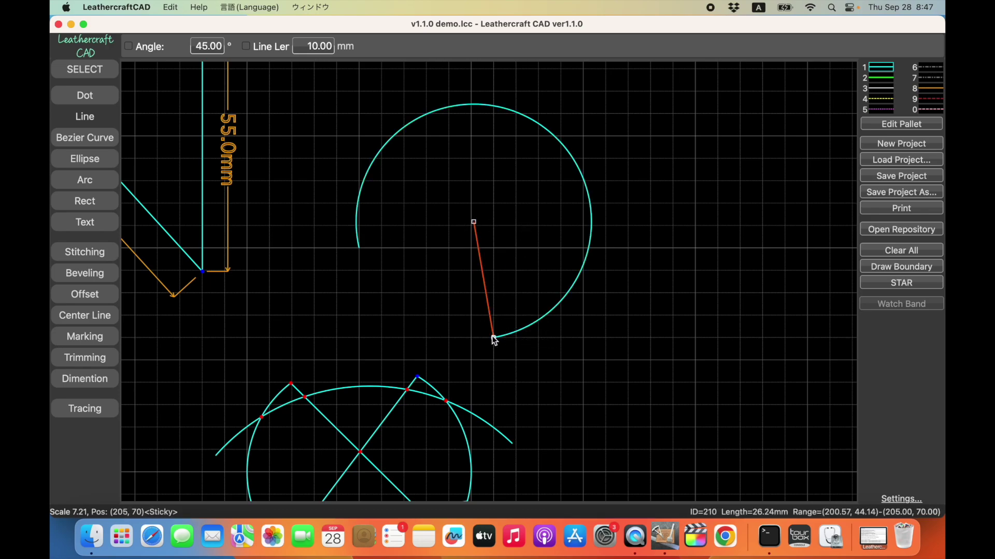
pyautogui.click(473, 222)
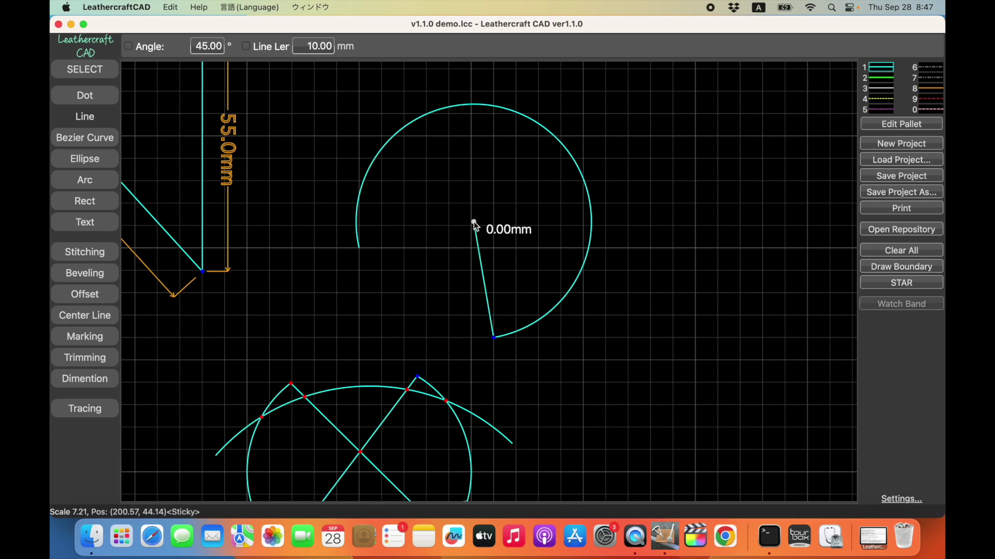
pyautogui.click(361, 248)
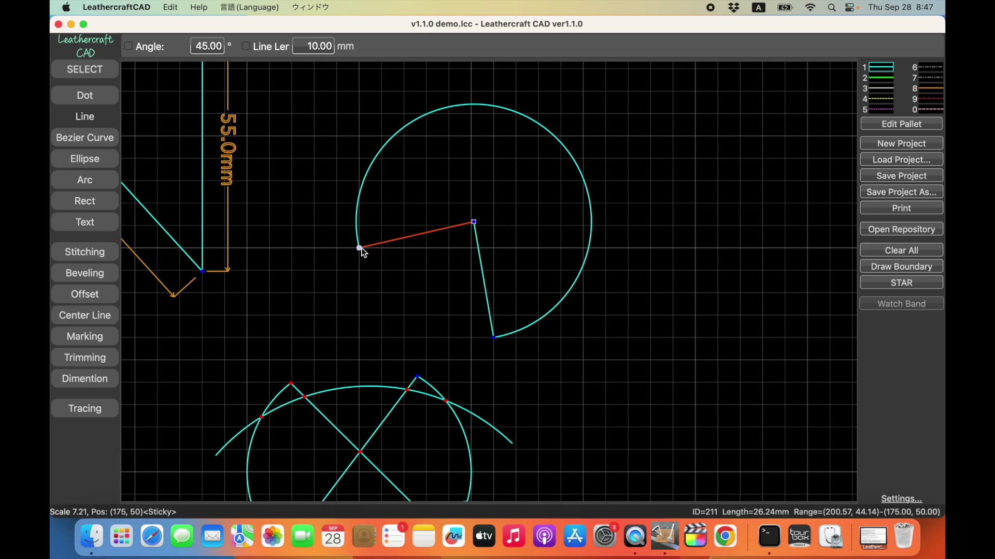
pyautogui.click(337, 123)
pyautogui.click(664, 299)
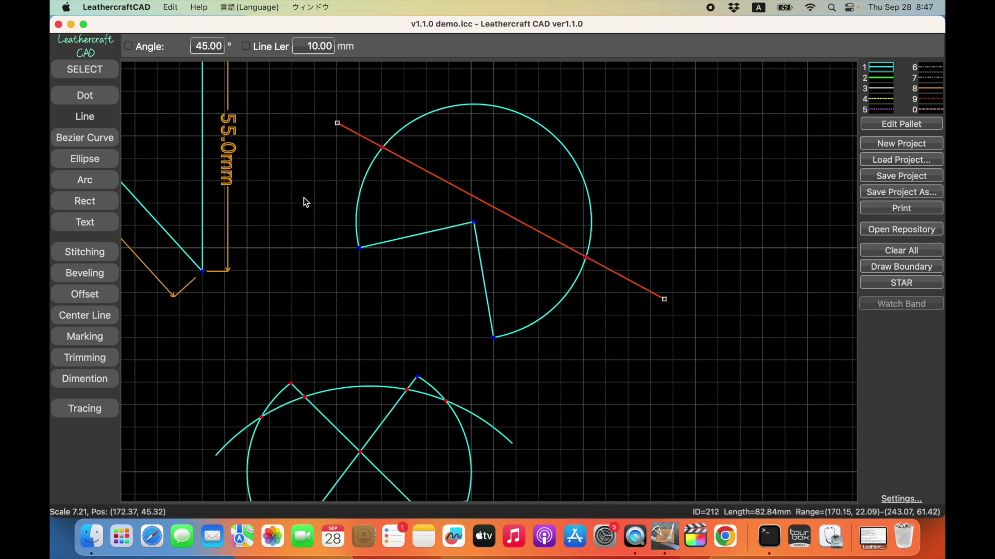
pyautogui.click(98, 381)
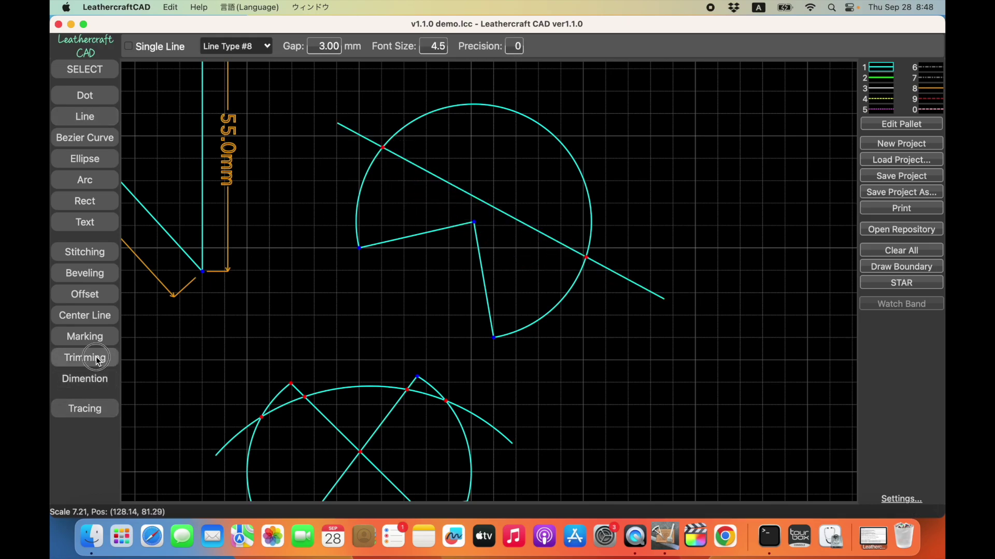
# - Trim away the arc above the slanted line and the line's right overhang to close the pie shape
pyautogui.click(96, 357)
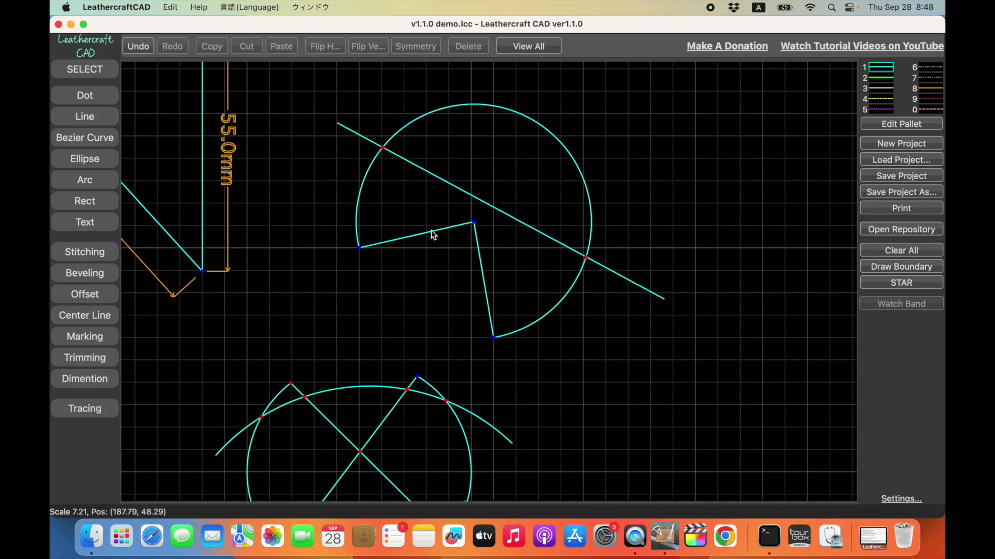
pyautogui.click(562, 146)
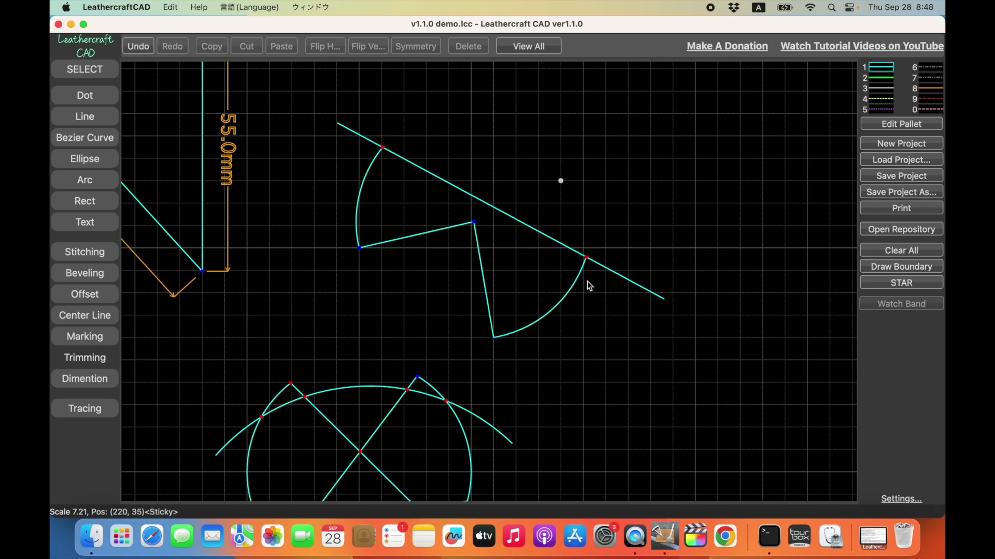
pyautogui.click(627, 281)
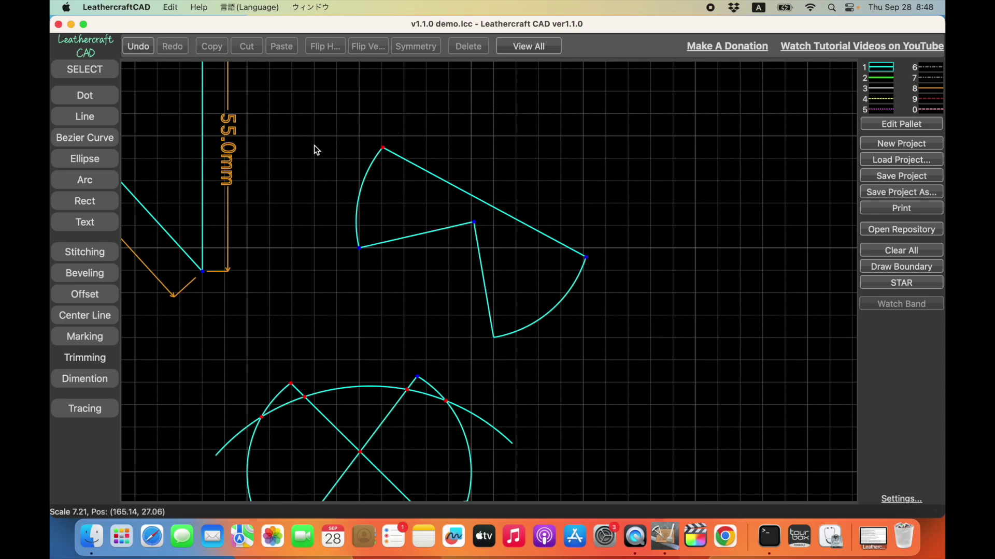
pyautogui.moveTo(314, 145); pyautogui.dragTo(373, 146)
pyautogui.moveTo(355, 108)
pyautogui.mouseDown()
pyautogui.moveTo(441, 211)
pyautogui.moveTo(479, 227)
pyautogui.moveTo(595, 212)
pyautogui.mouseUp()
# - Open the program's release notes via Help > View Release Notes
pyautogui.scroll(-2, 593, 209)
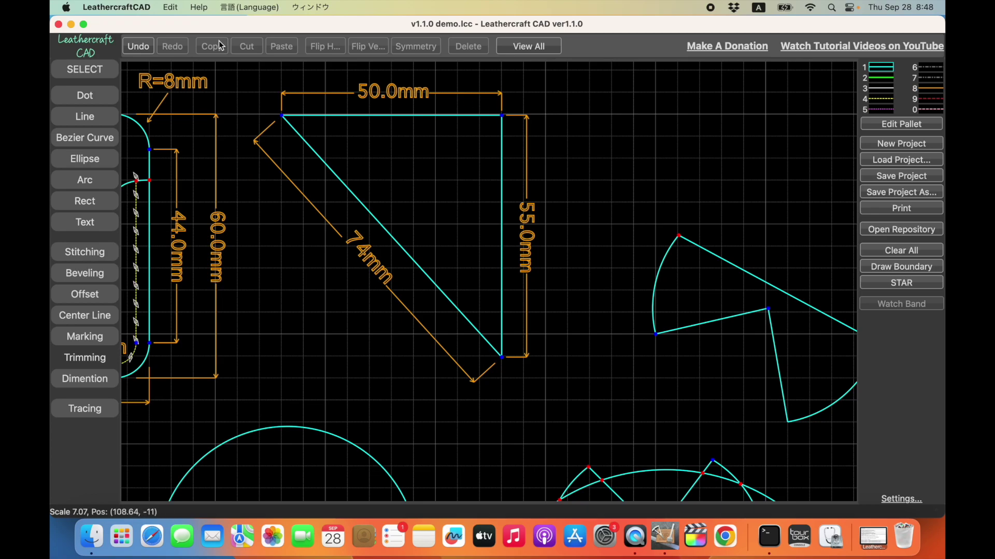
pyautogui.click(198, 8)
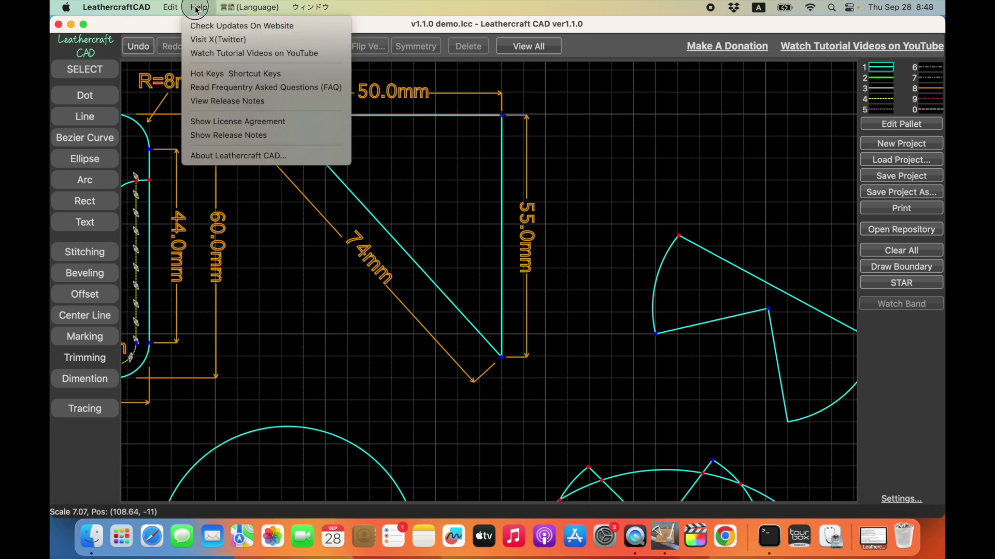
pyautogui.click(242, 102)
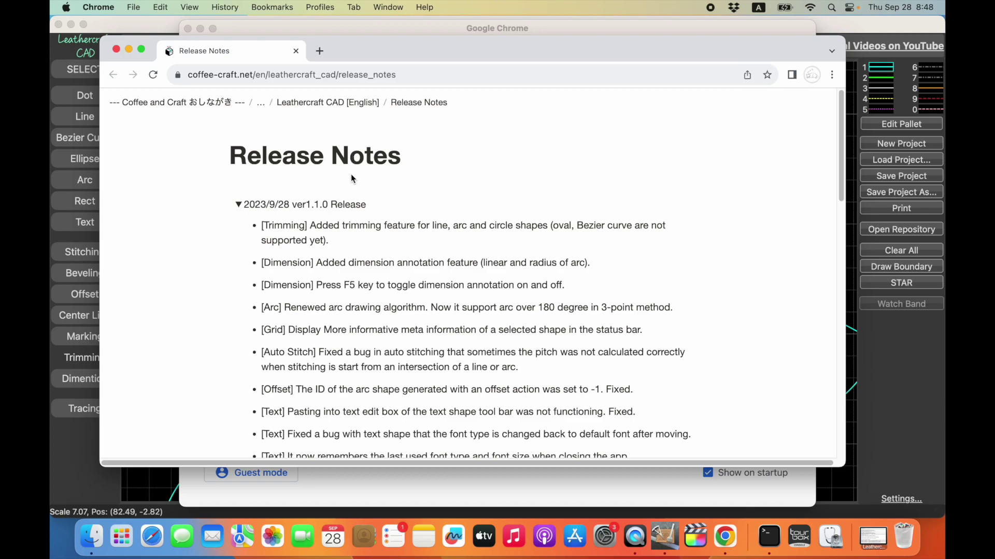
# - Scroll down the release notes to read the 2023/9/28 ver1.1.0 entries
pyautogui.scroll(-3, 342, 179)
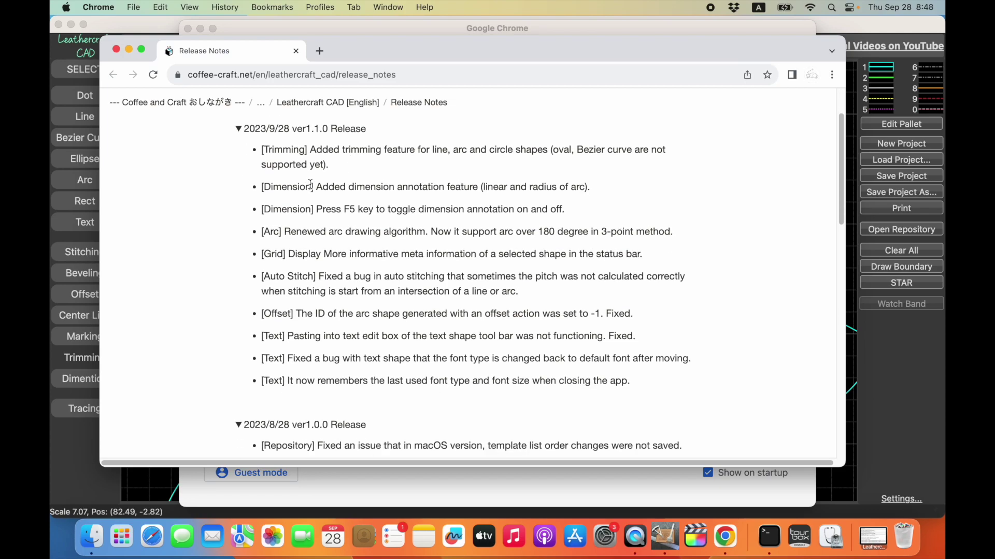
# - Bring the Leathercraft CAD window back in front of Chrome
pyautogui.click(149, 30)
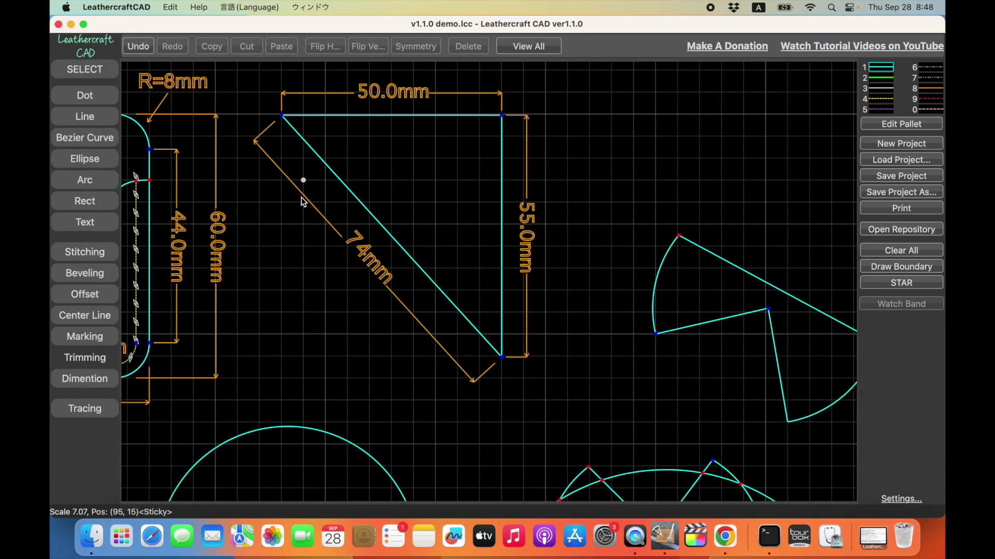